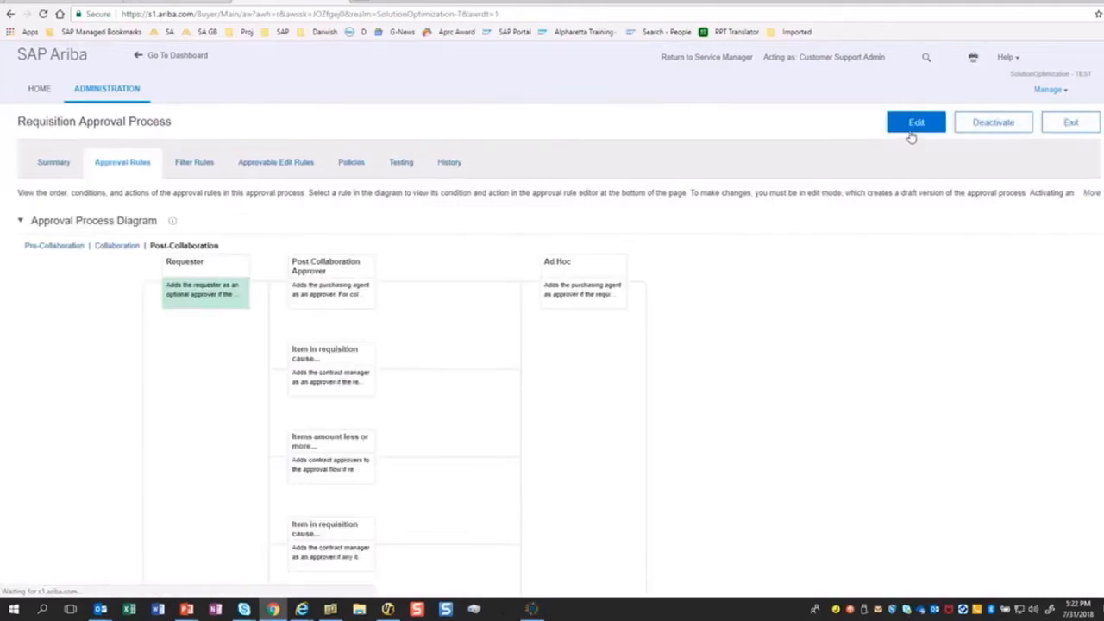
# Step: Put the Requisition Approval Process into edit mode and create a new approvable edit rule
pyautogui.click(917, 127)
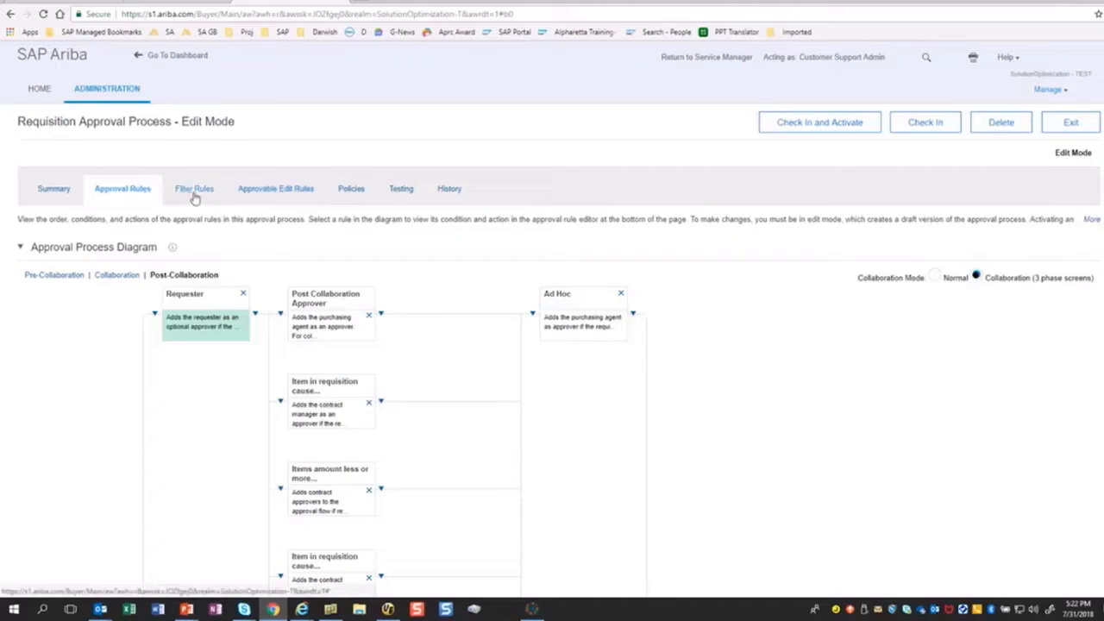
pyautogui.click(282, 196)
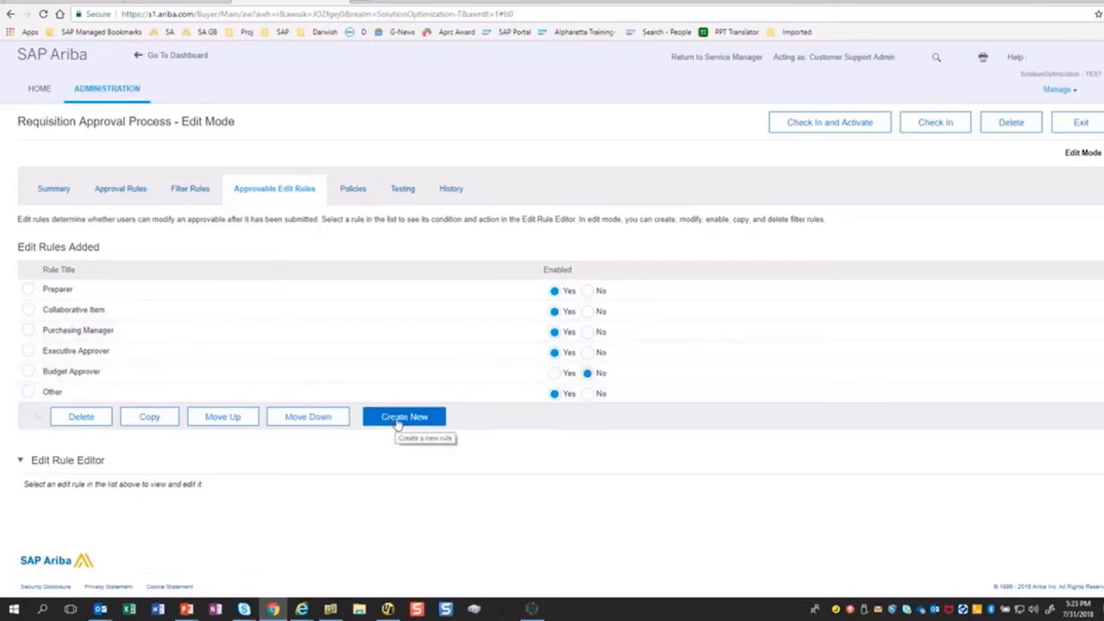
pyautogui.click(435, 419)
# Step: Title the new edit rule "No ReApproval on Unchanged Total Amount"
pyautogui.click(153, 493)
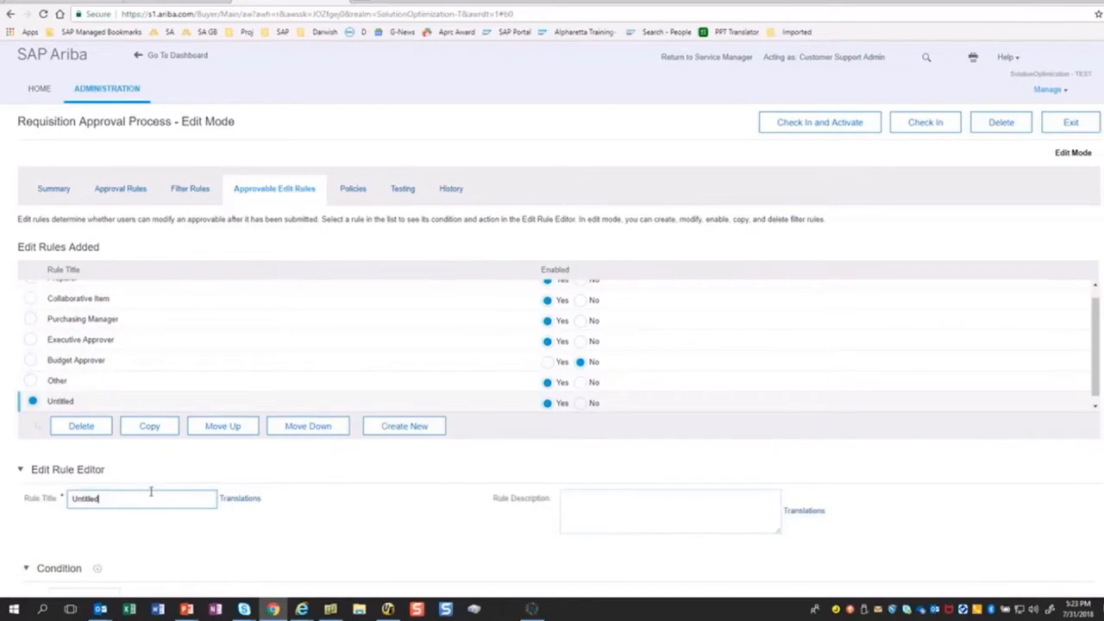
pyautogui.hotkey('ctrl', 'a')
pyautogui.write('No Re')
pyautogui.write('approval ')
pyautogui.write('on Unchang')
pyautogui.write('Amoun')
pyautogui.write('t')
pyautogui.press('Home')
pyautogui.write('A')
# Step: Copy the rule title into the rule description, so it reads "No ReApproval on Unchanged Total Amount"
pyautogui.press('Home')
pyautogui.hotkey('shift', 'End')
pyautogui.hotkey('ctrl', 'c')
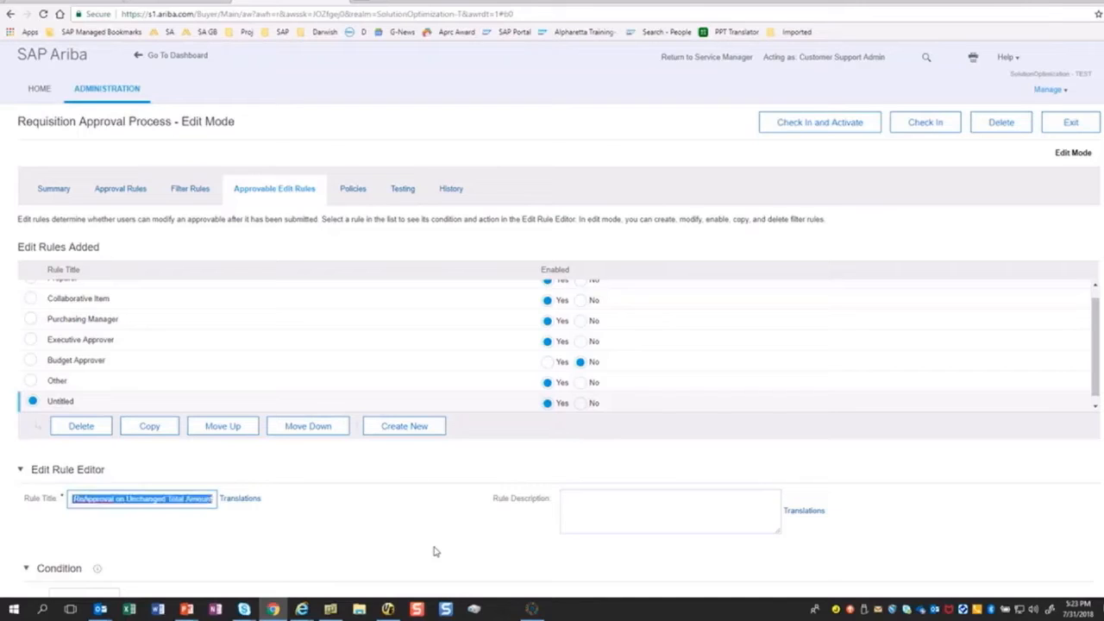
pyautogui.click(563, 525)
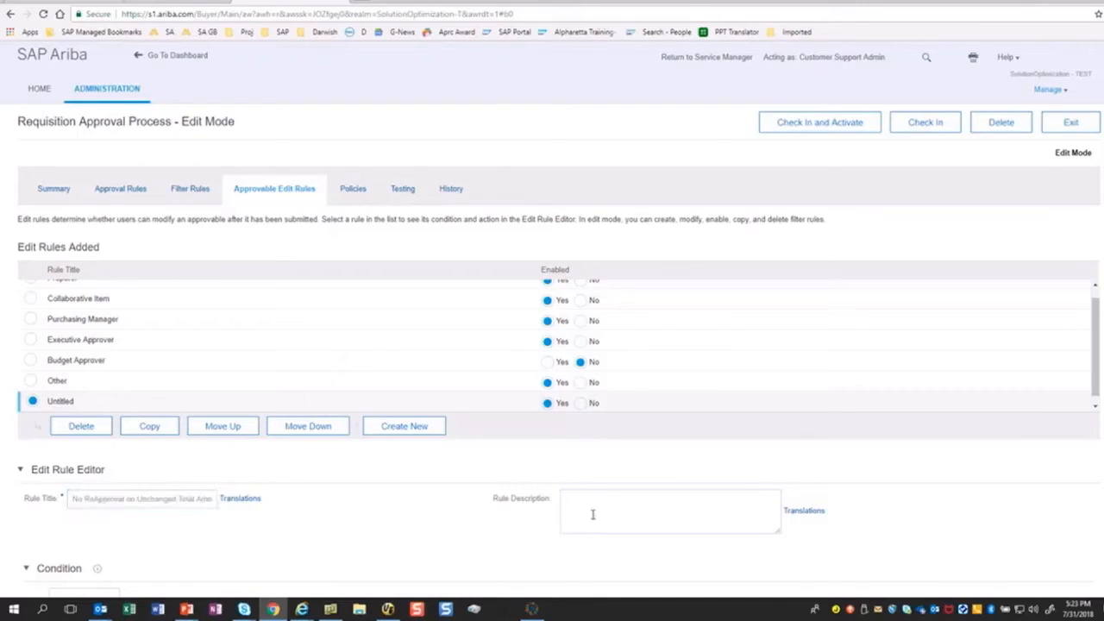
pyautogui.click(598, 514)
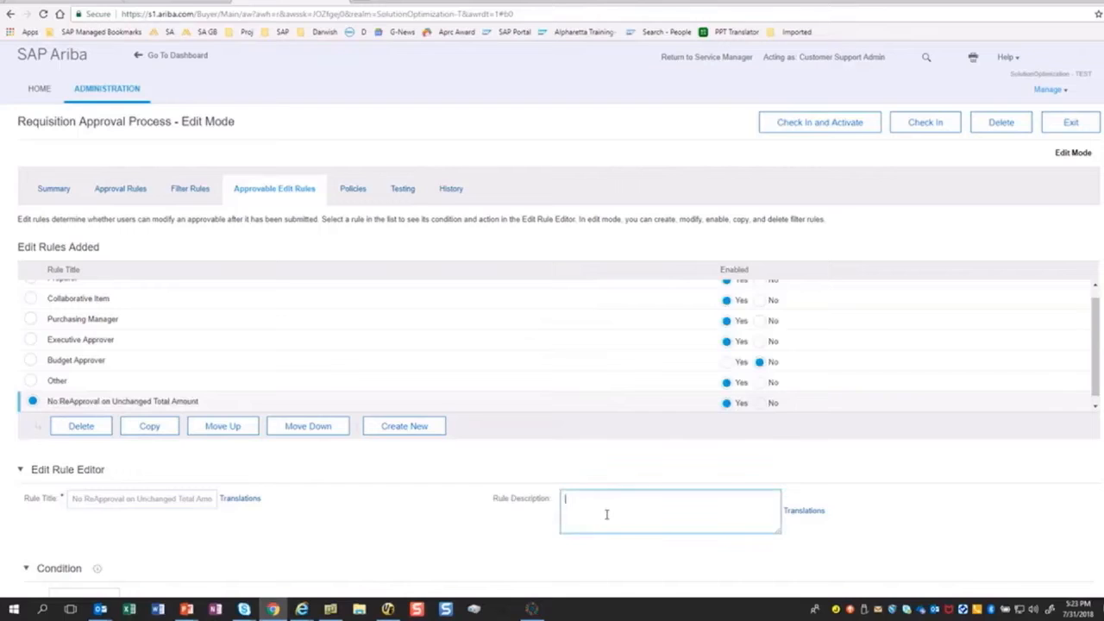
pyautogui.hotkey('ctrl', 'v')
pyautogui.click(443, 524)
# Step: Add a predefined condition to the rule and set its system condition to "At Least One Line Item's Cost Is Increased"
pyautogui.scroll(-2, 395, 504)
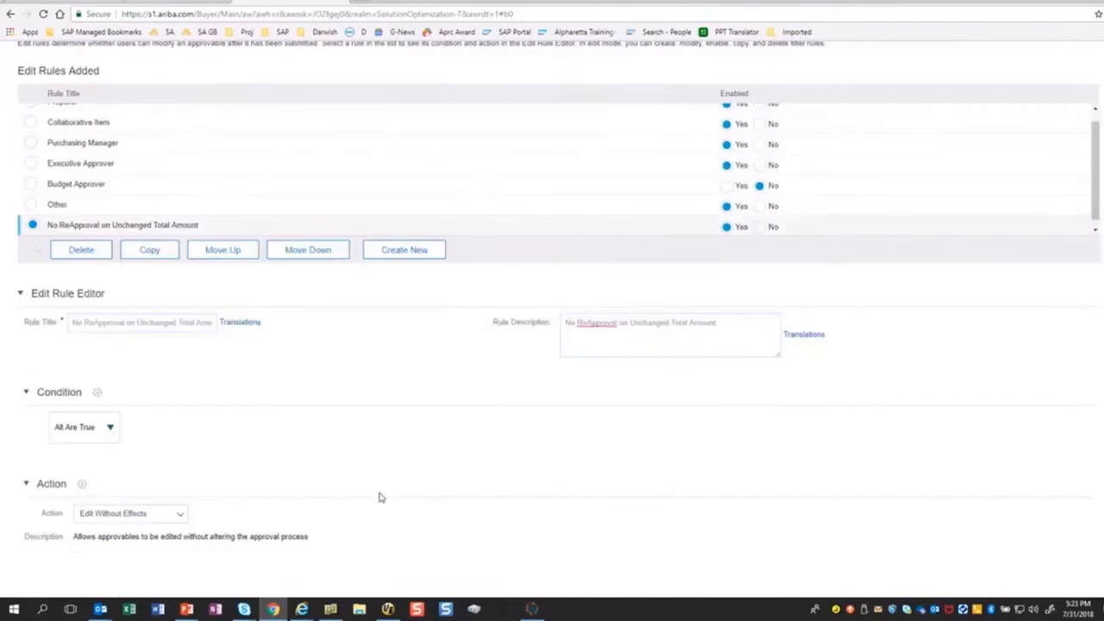
pyautogui.click(109, 426)
pyautogui.click(162, 438)
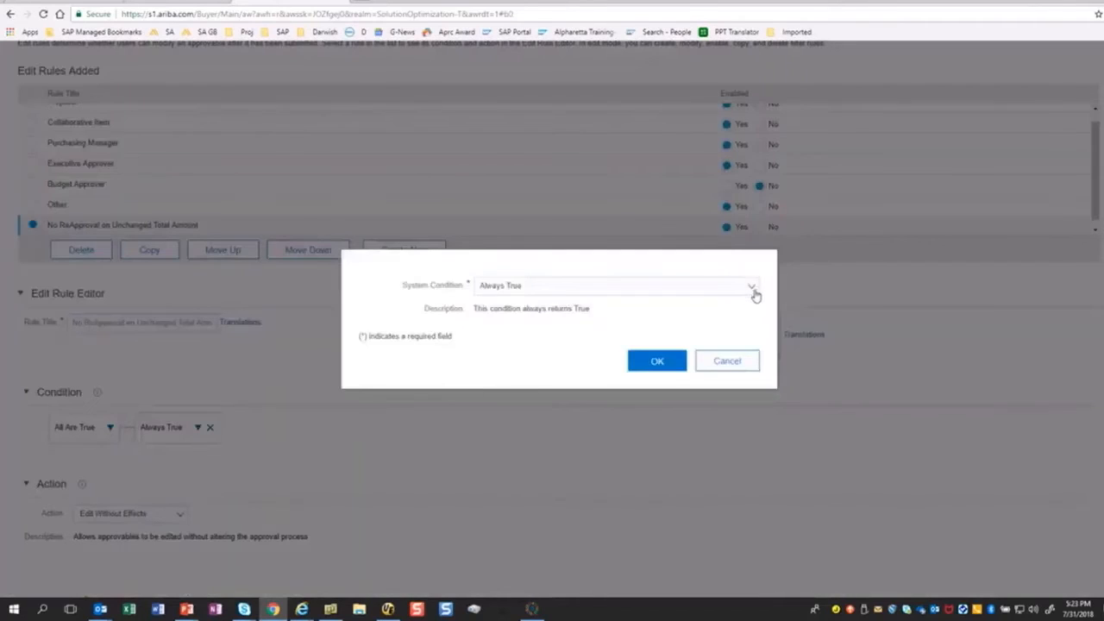
pyautogui.click(754, 292)
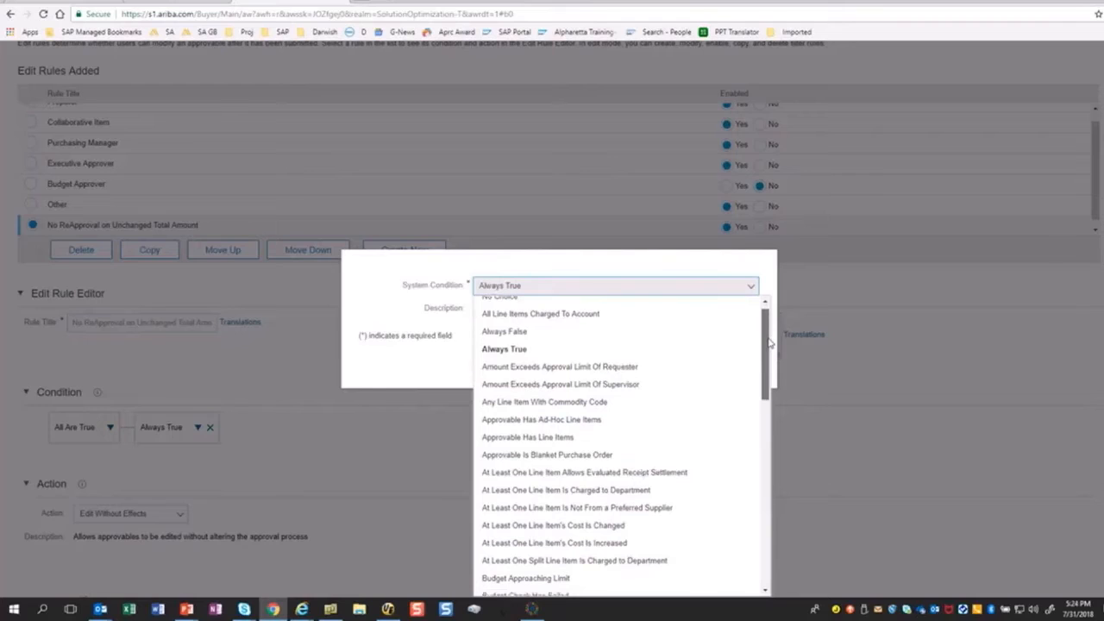
pyautogui.scroll(-2, 770, 343)
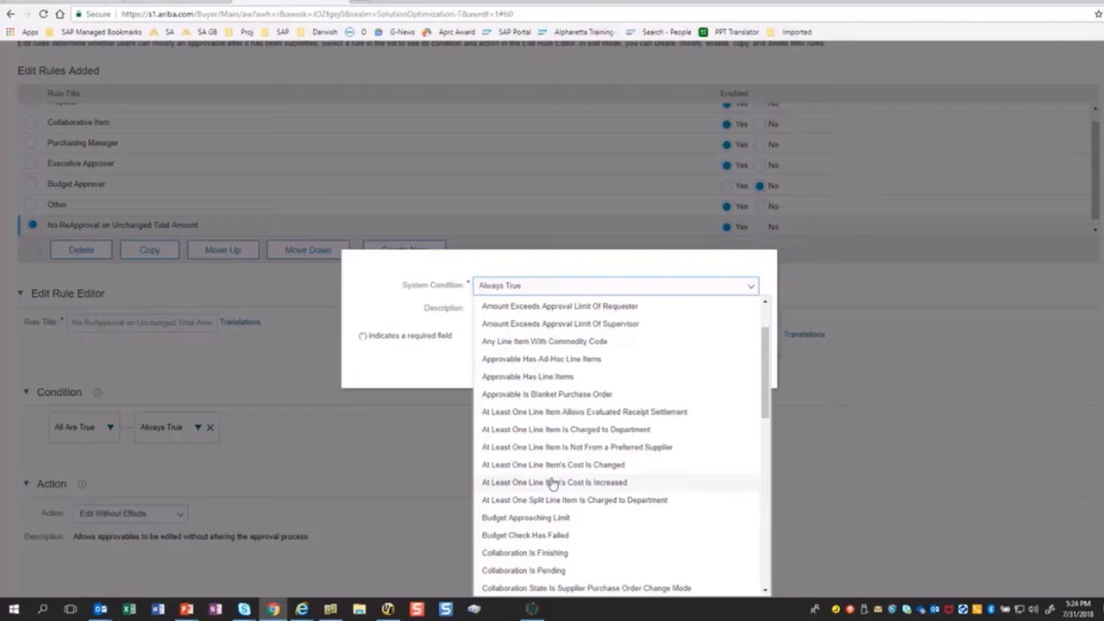
pyautogui.click(601, 484)
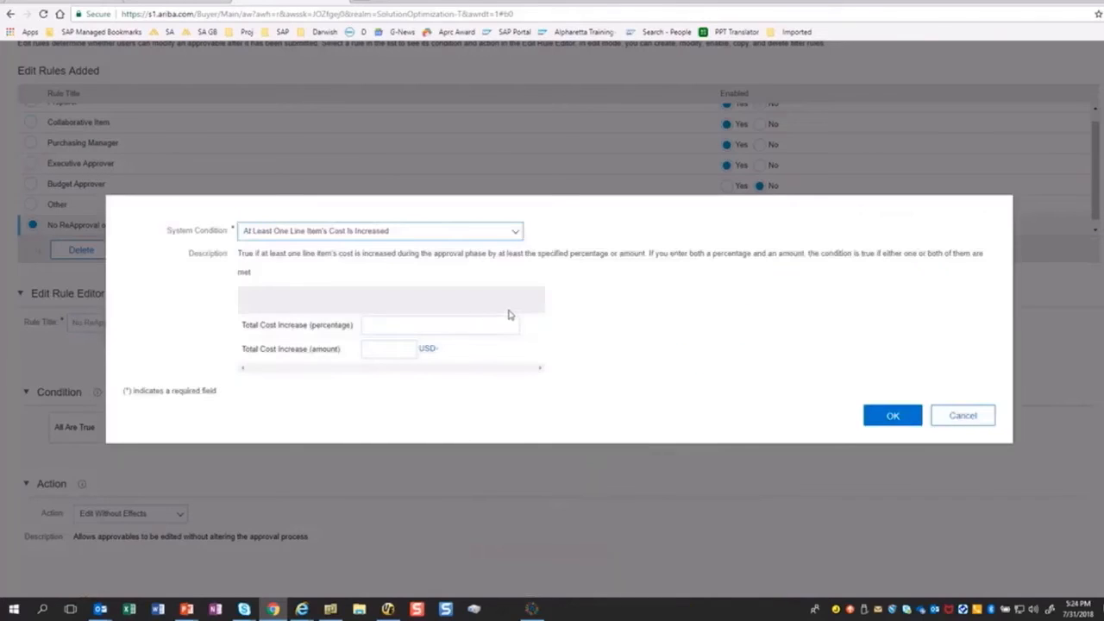
# Step: Set the condition's total cost increase amount to 0.01 USD, leave the percentage empty, and accept the condition
pyautogui.click(457, 326)
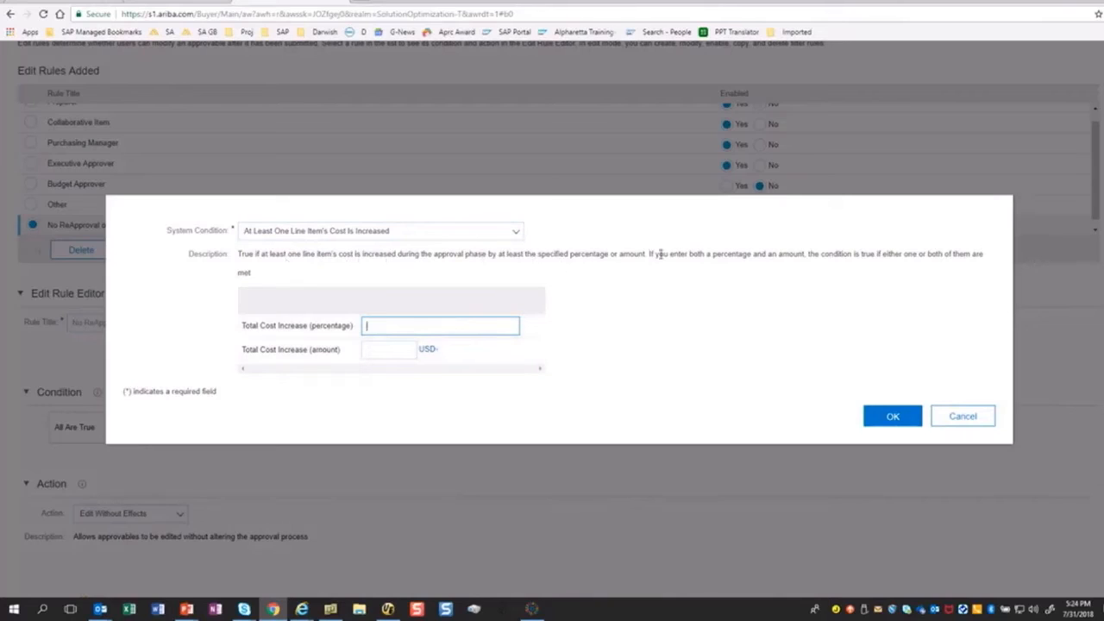
pyautogui.moveTo(635, 254); pyautogui.dragTo(600, 255)
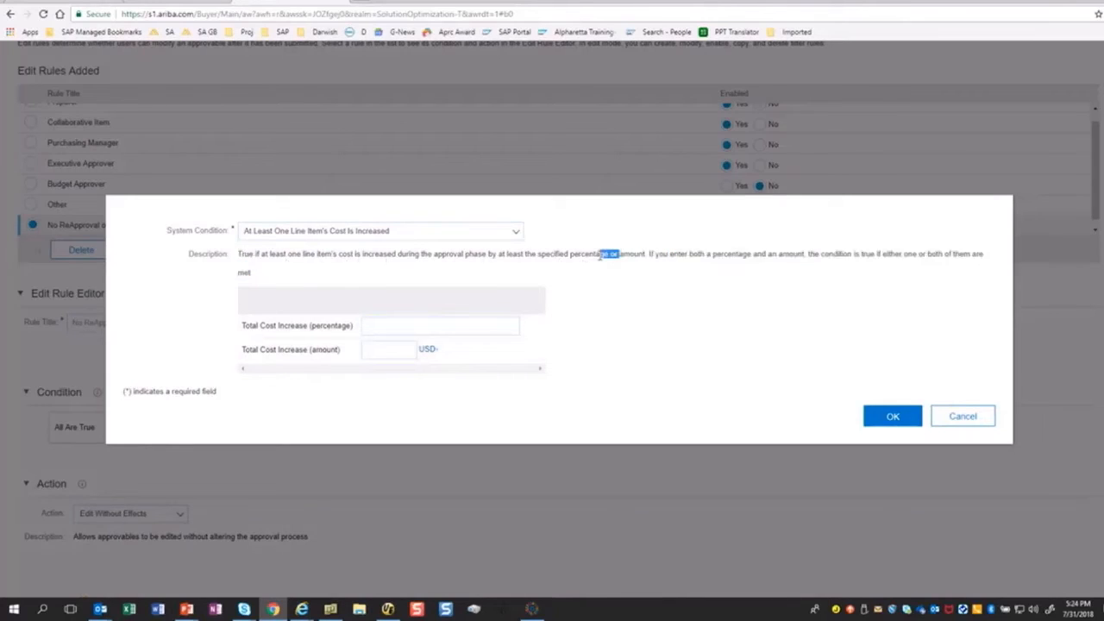
pyautogui.click(374, 352)
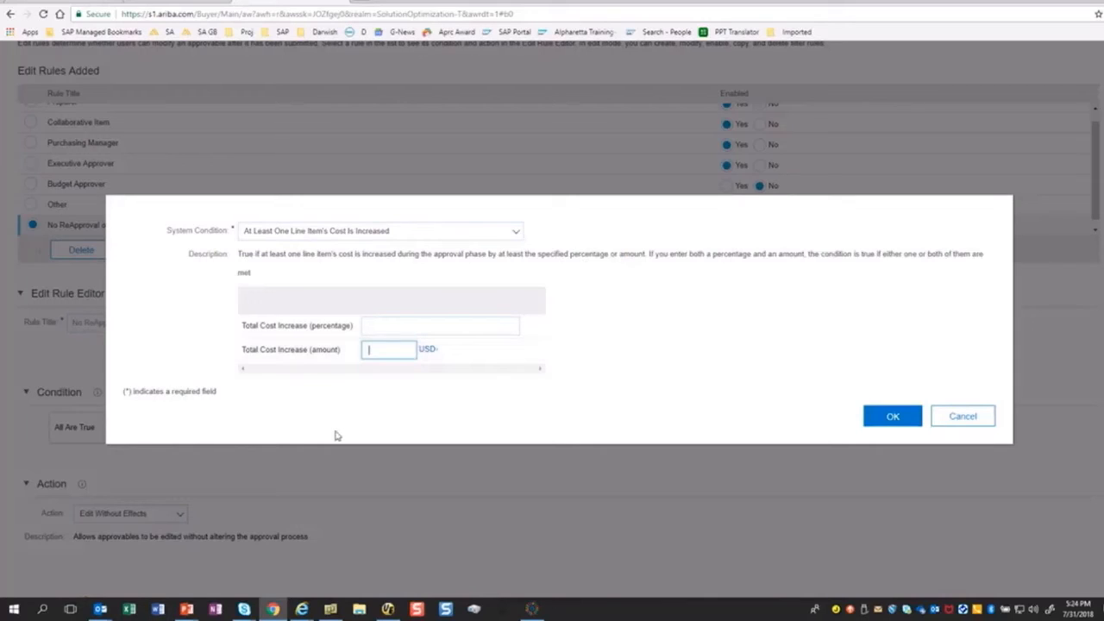
pyautogui.click(346, 432)
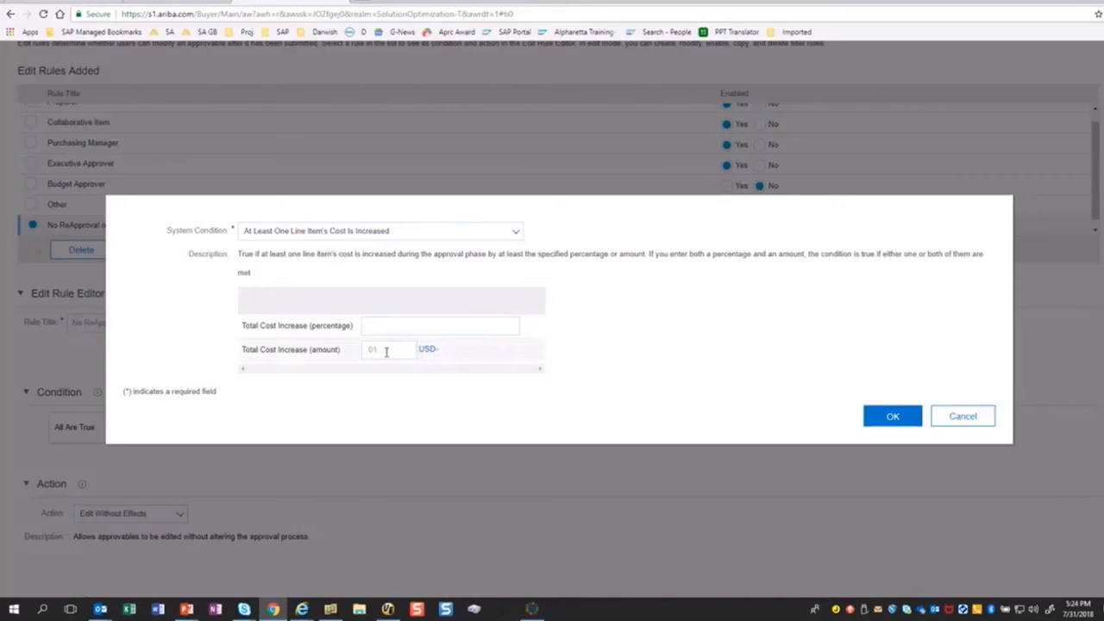
pyautogui.click(893, 418)
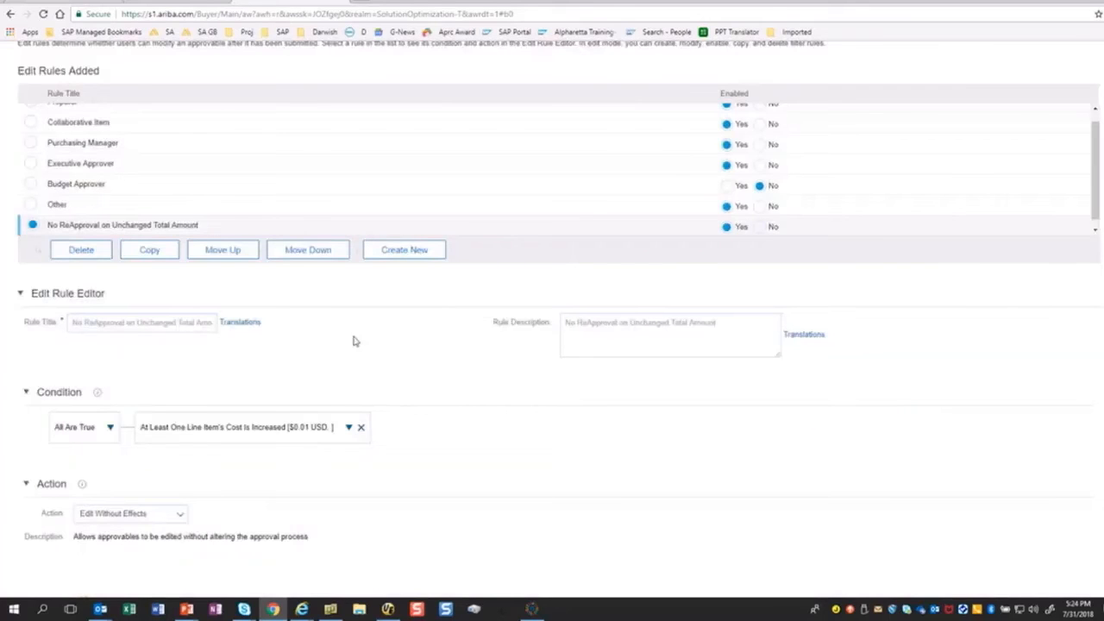
# Step: Change the rule's condition operator to None Is True and keep the action as Edit Without Effects
pyautogui.click(116, 427)
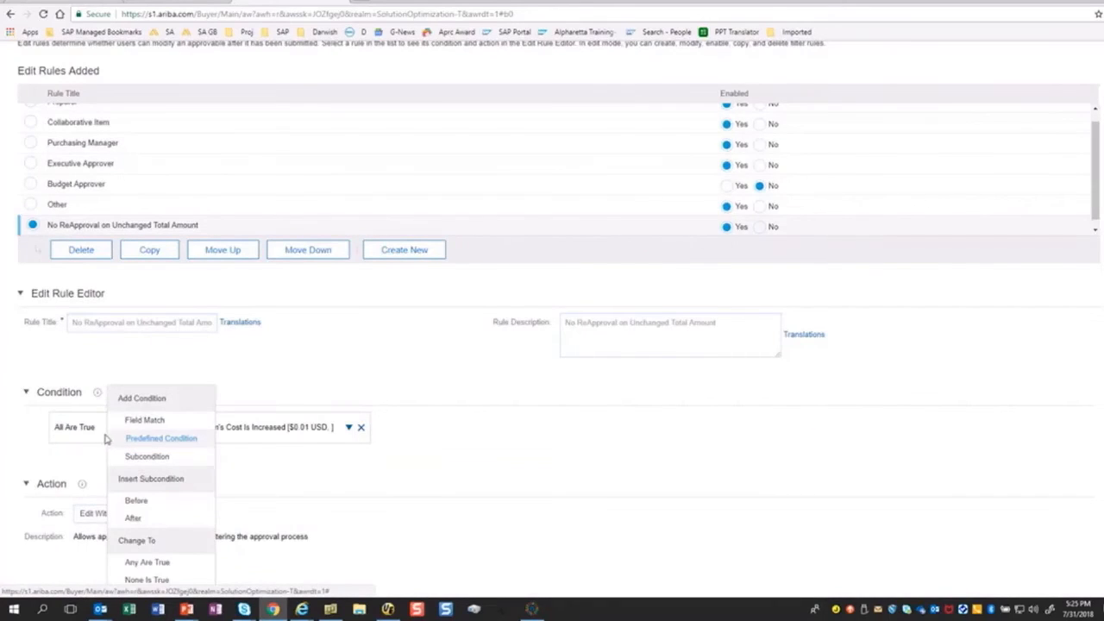
pyautogui.click(157, 579)
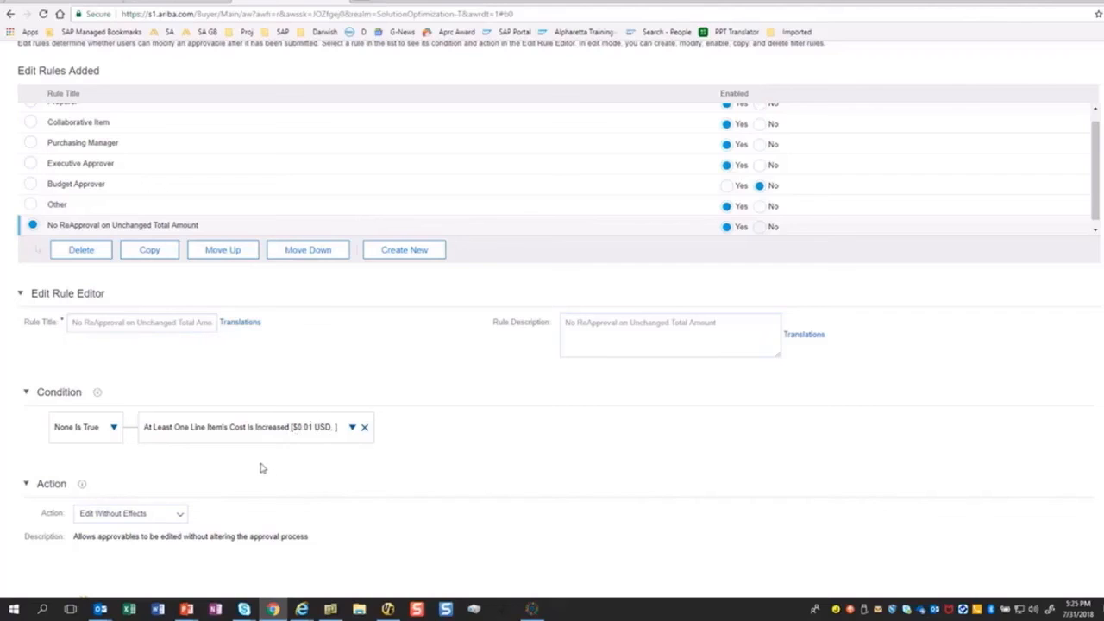
pyautogui.scroll(-1, 245, 467)
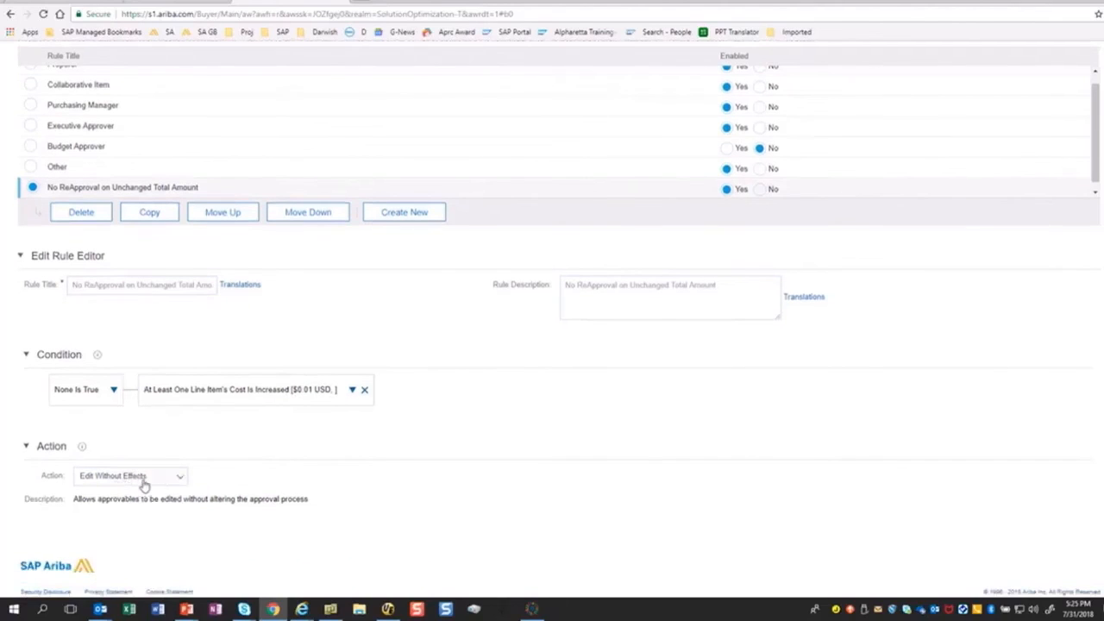
pyautogui.click(180, 480)
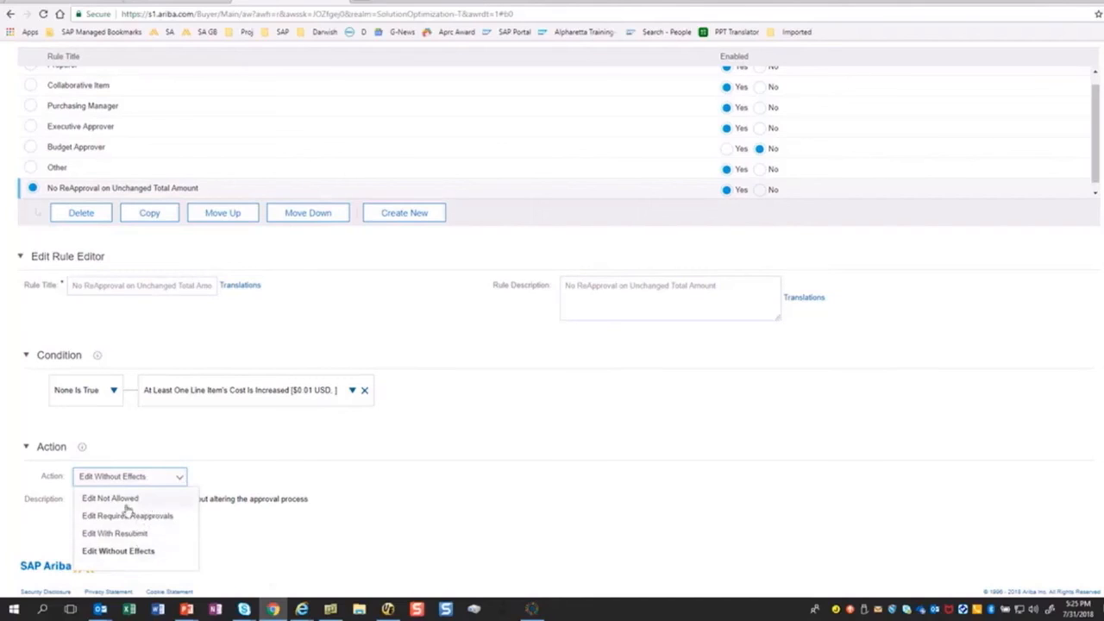
pyautogui.click(148, 442)
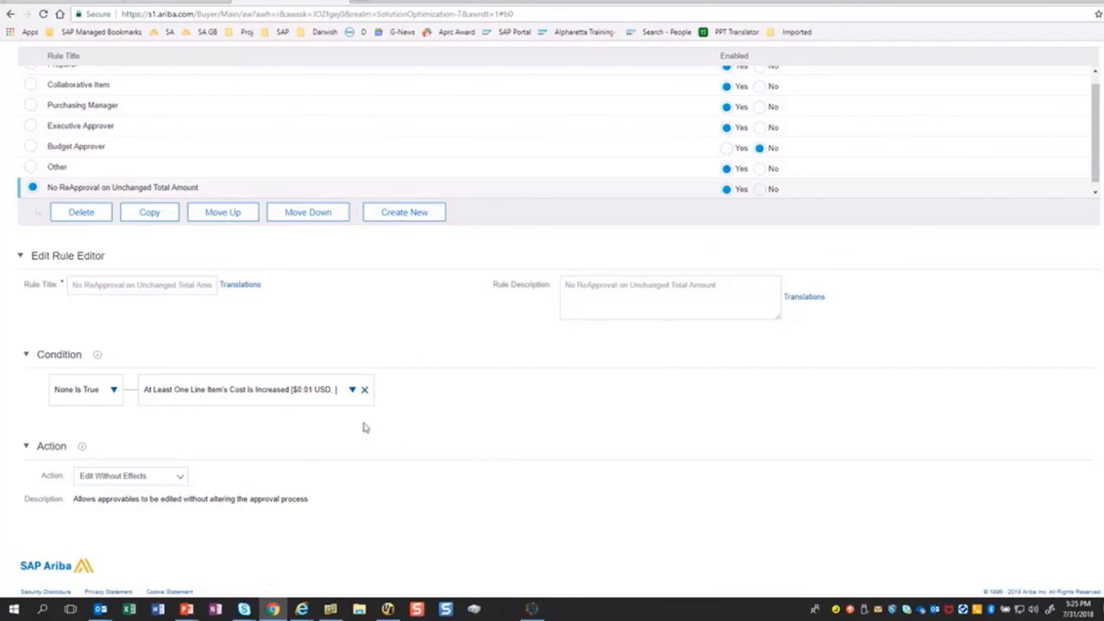
# Step: Move the "No ReApproval on Unchanged Total Amount" rule up the edit rules list, above Budget Approver
pyautogui.scroll(3, 457, 431)
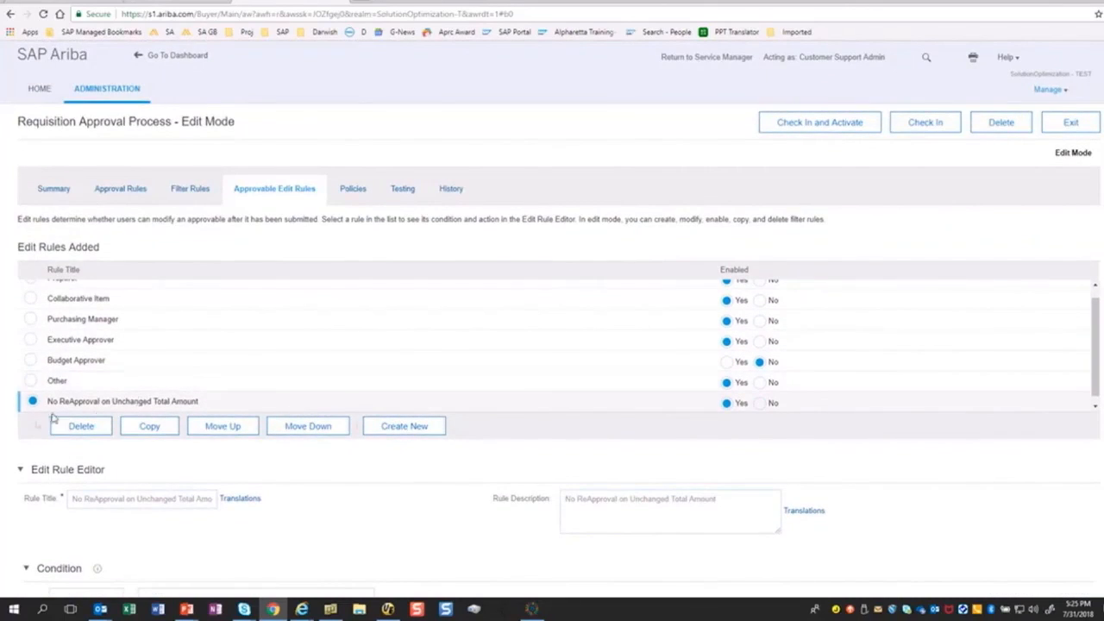
pyautogui.click(222, 426)
pyautogui.click(223, 426)
pyautogui.click(223, 426)
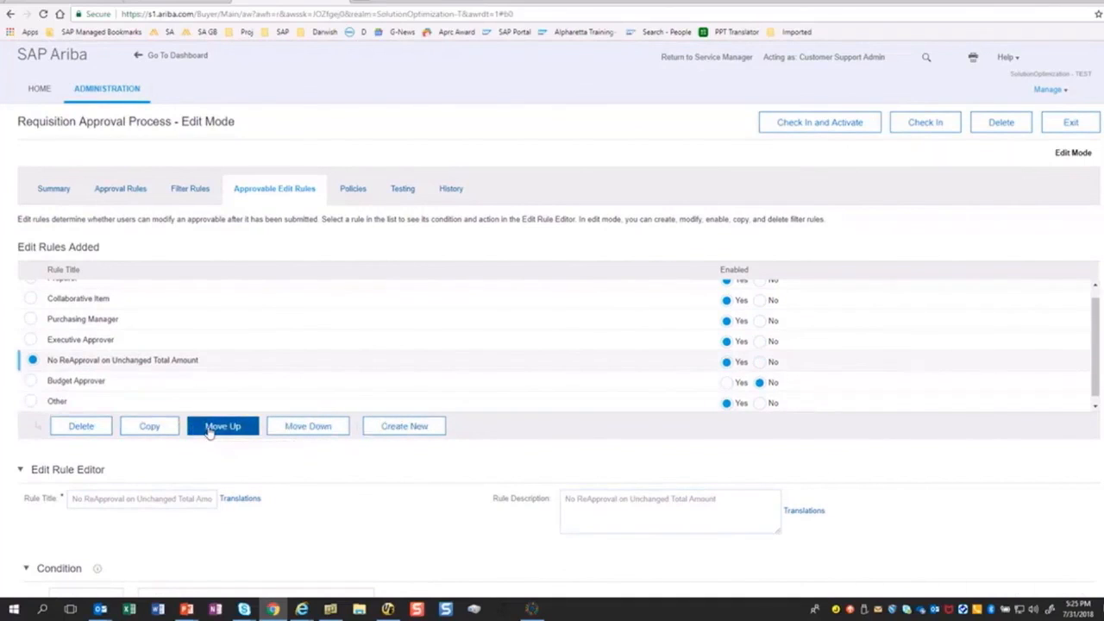